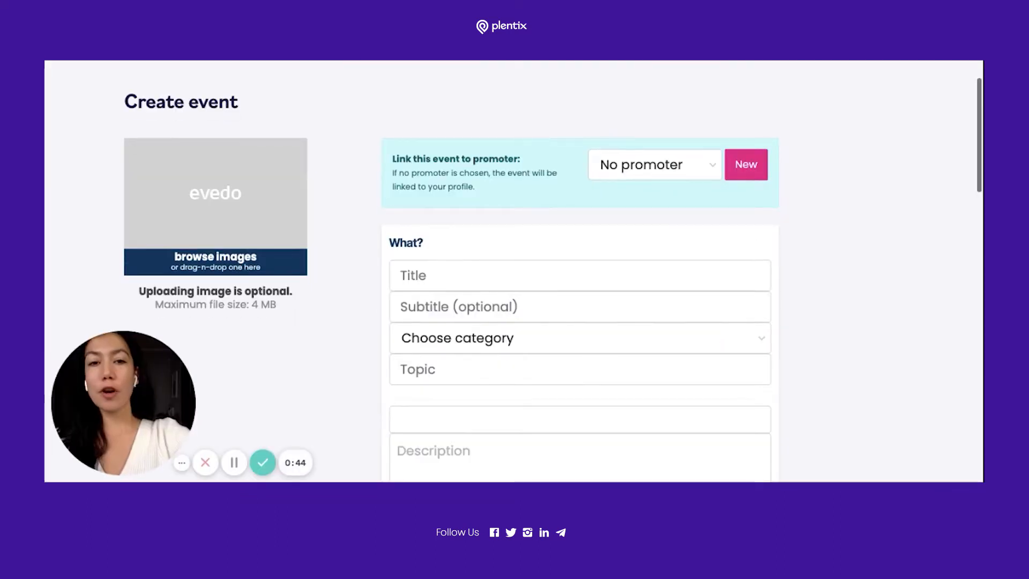
Step: Link the event to My promoter and upload the photo of a woman viewing gallery paintings as its image
{"action": "left_click", "coordinate": [658, 170]}
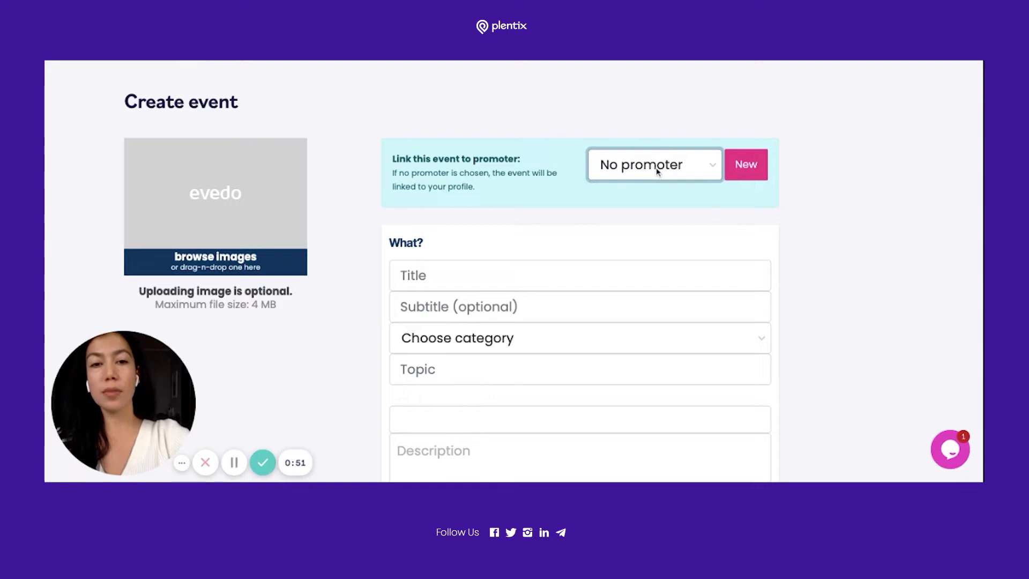
{"action": "left_click", "coordinate": [664, 203]}
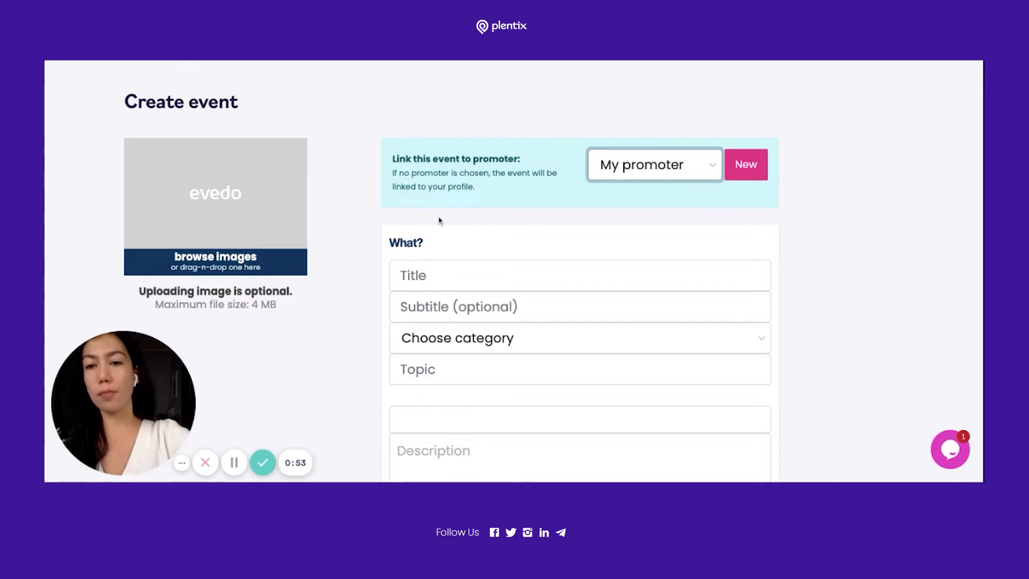
{"action": "left_click", "coordinate": [237, 208]}
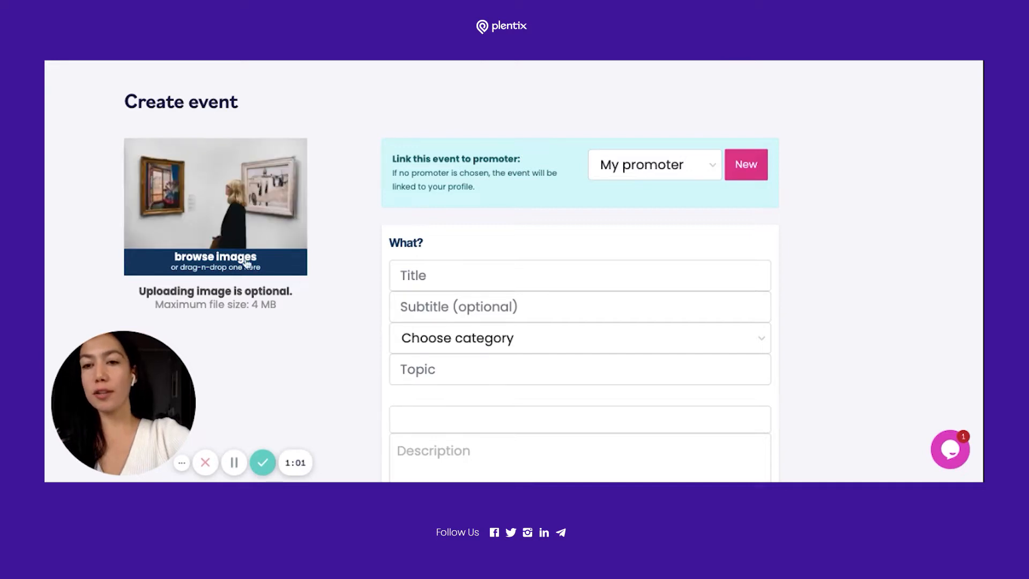
Step: Enter "My art exhibition" as the event title
{"action": "scroll", "coordinate": [397, 254], "scroll_direction": "down", "scroll_amount": 1}
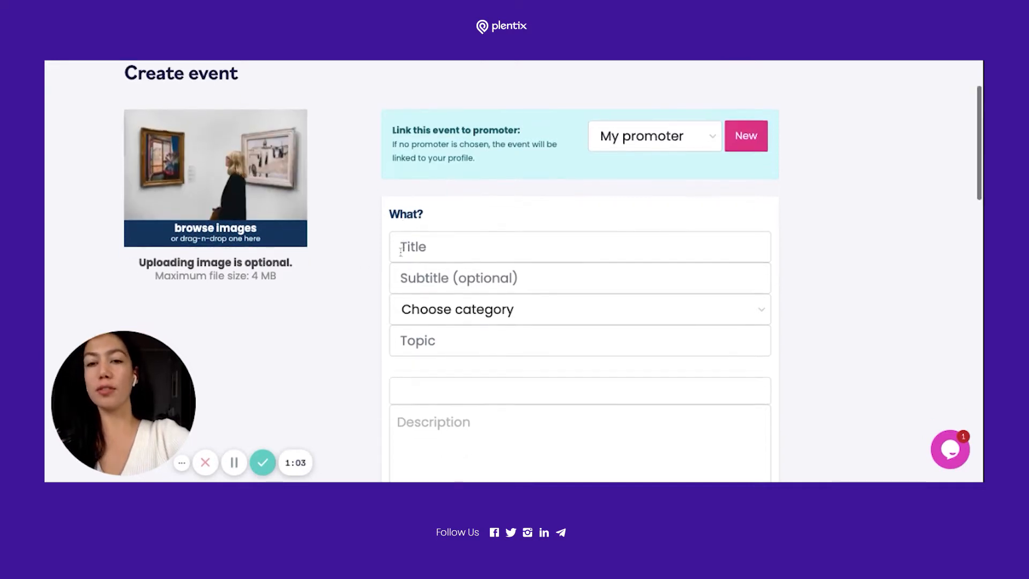
{"action": "scroll", "coordinate": [361, 263], "scroll_direction": "down", "scroll_amount": 1}
{"action": "left_click", "coordinate": [431, 203]}
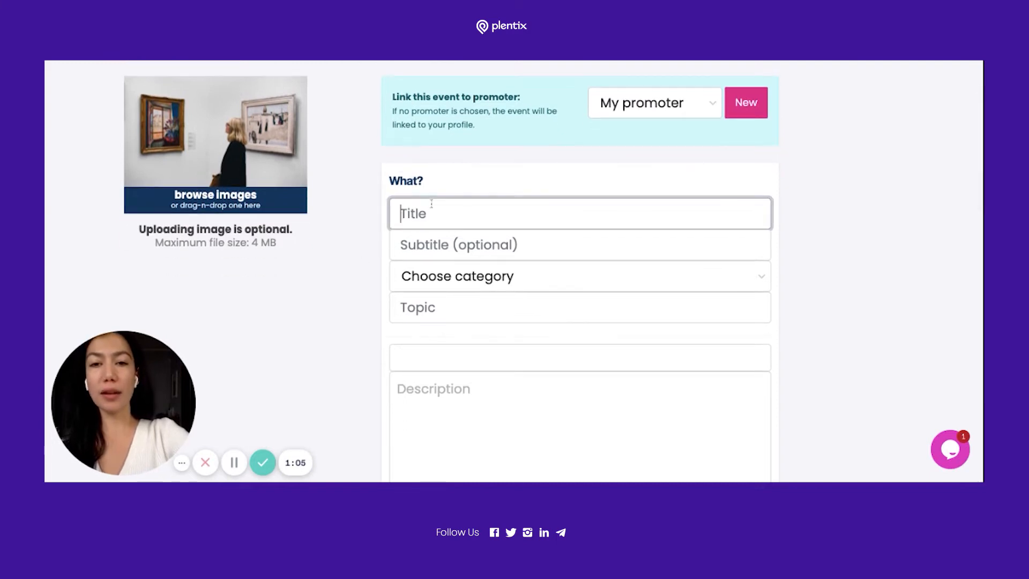
{"action": "type", "text": "My art "}
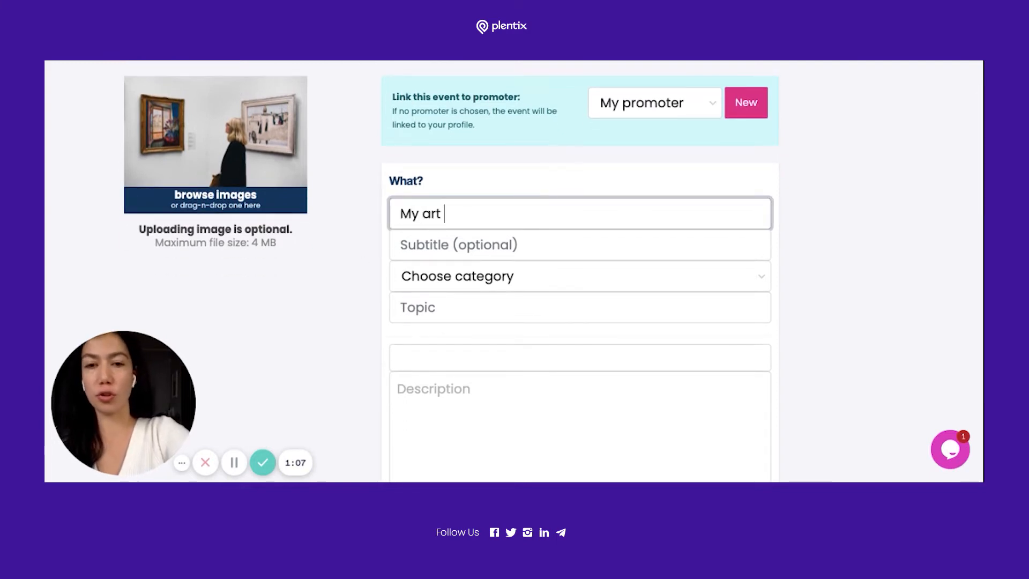
{"action": "type", "text": "exhibition"}
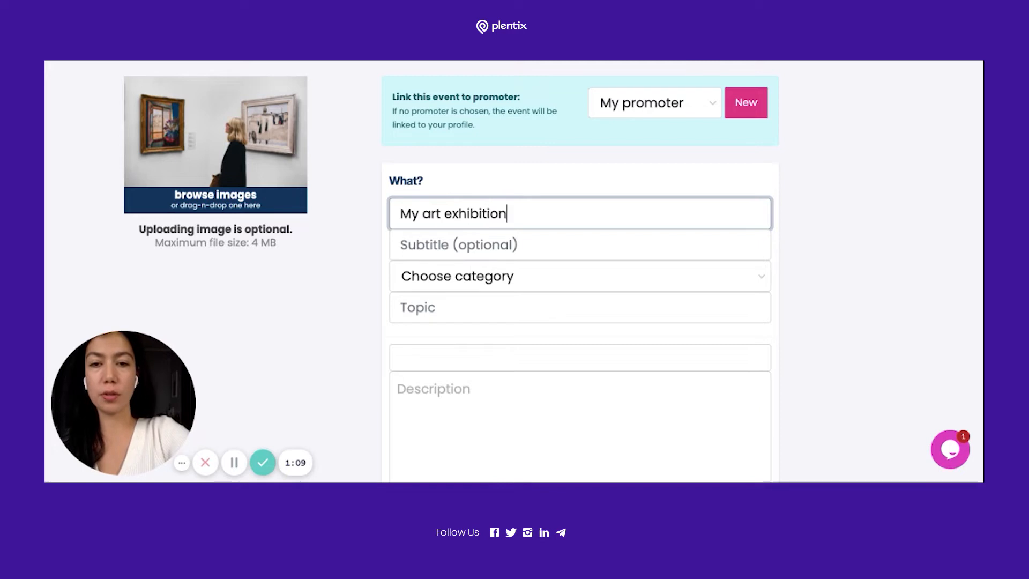
{"action": "left_click", "coordinate": [345, 262]}
Step: Set the event category to Exhibition and choose the suggested topic "art"
{"action": "scroll", "coordinate": [388, 273], "scroll_direction": "down", "scroll_amount": 1}
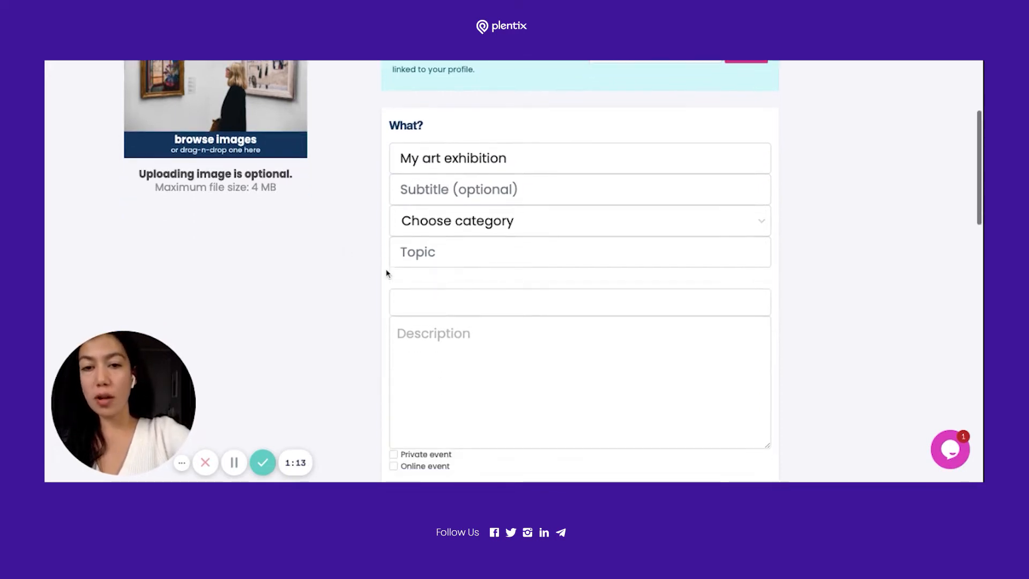
{"action": "left_click", "coordinate": [460, 228]}
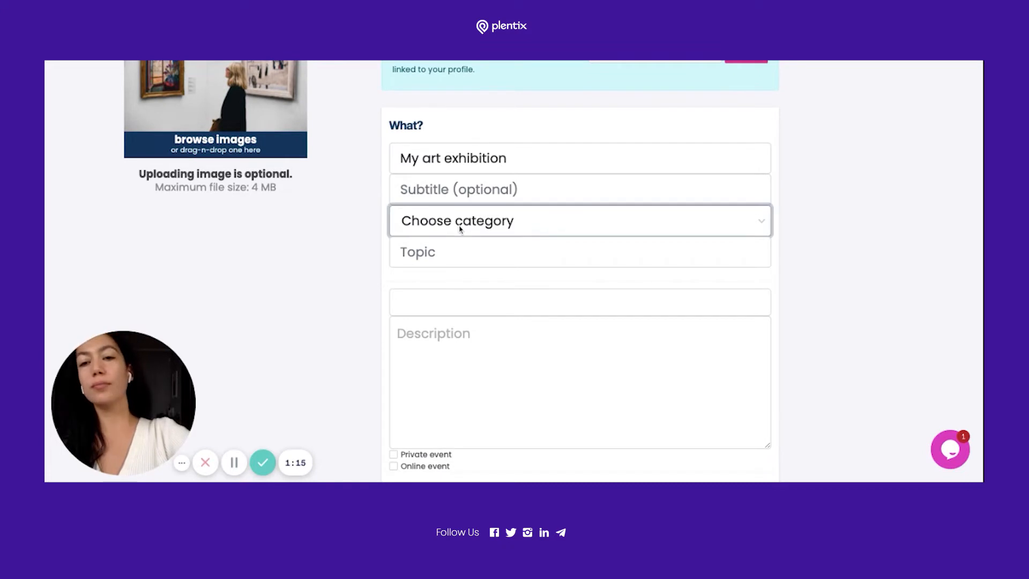
{"action": "left_click", "coordinate": [444, 349]}
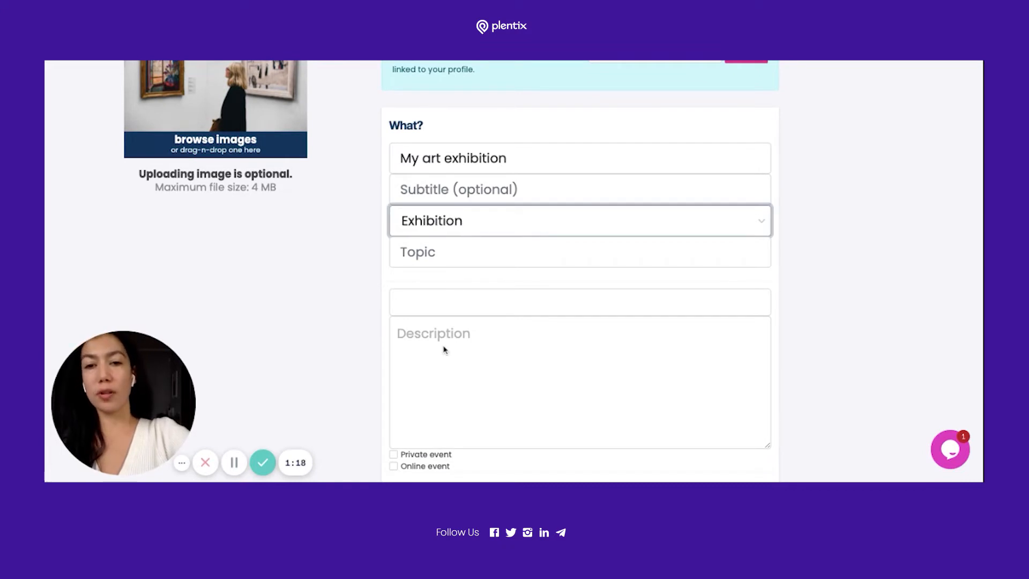
{"action": "left_click", "coordinate": [425, 252]}
{"action": "type", "text": "Art"}
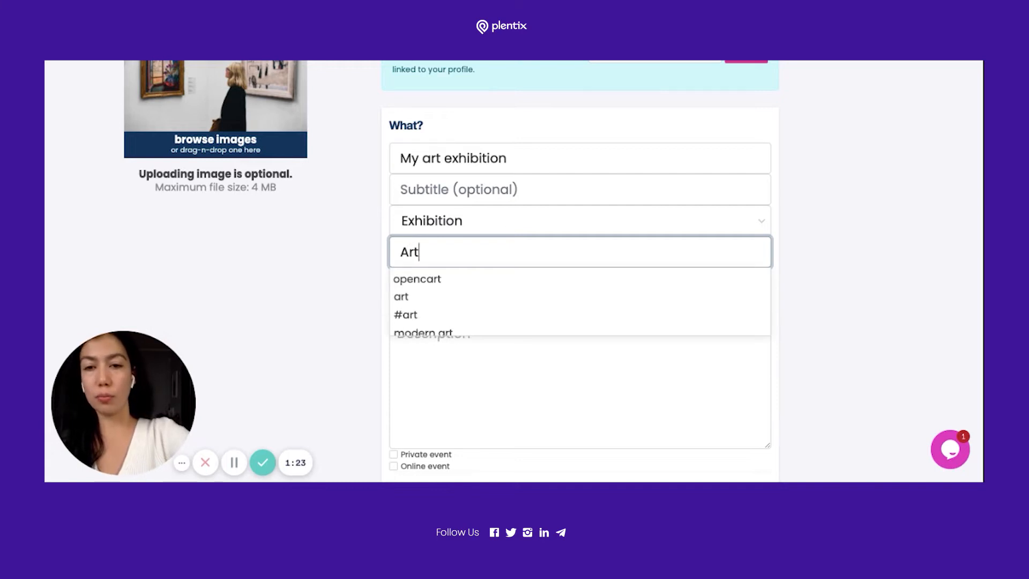
{"action": "left_click", "coordinate": [403, 296]}
{"action": "scroll", "coordinate": [349, 250], "scroll_direction": "down", "scroll_amount": 2}
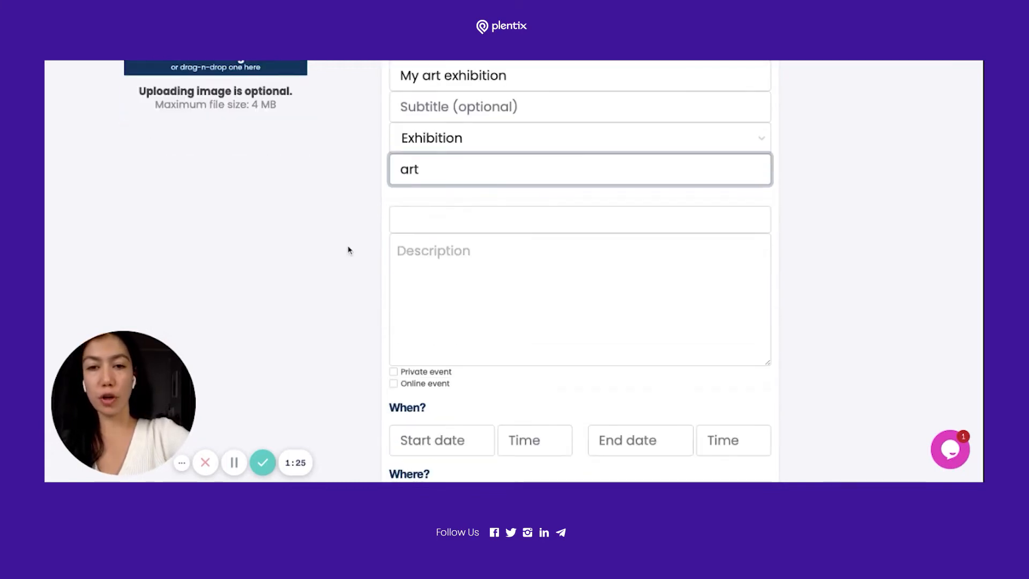
Step: Set the event to start on 11/11/2021 at 5:00 PM
{"action": "left_click", "coordinate": [495, 213]}
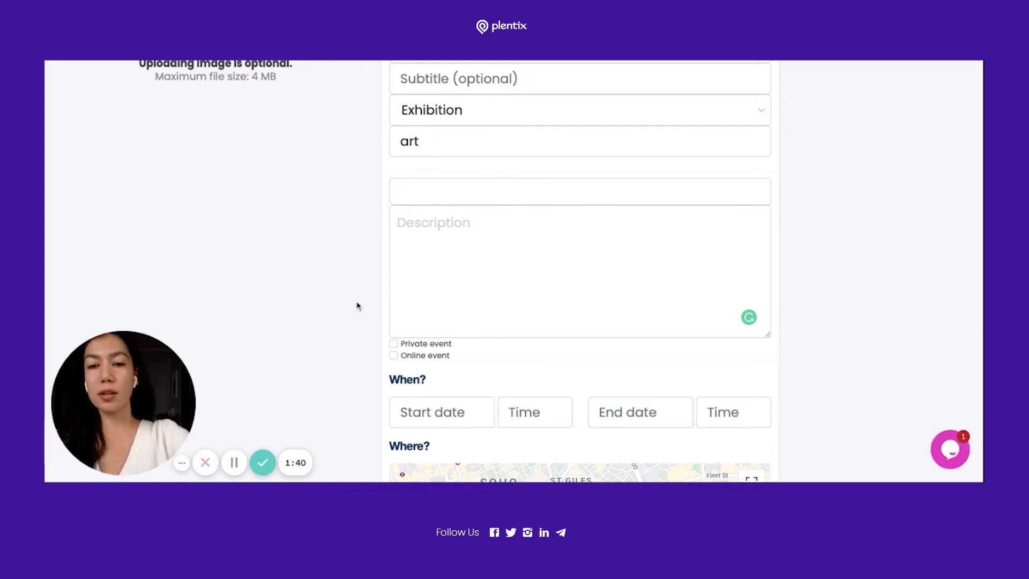
{"action": "scroll", "coordinate": [356, 303], "scroll_direction": "down", "scroll_amount": 3}
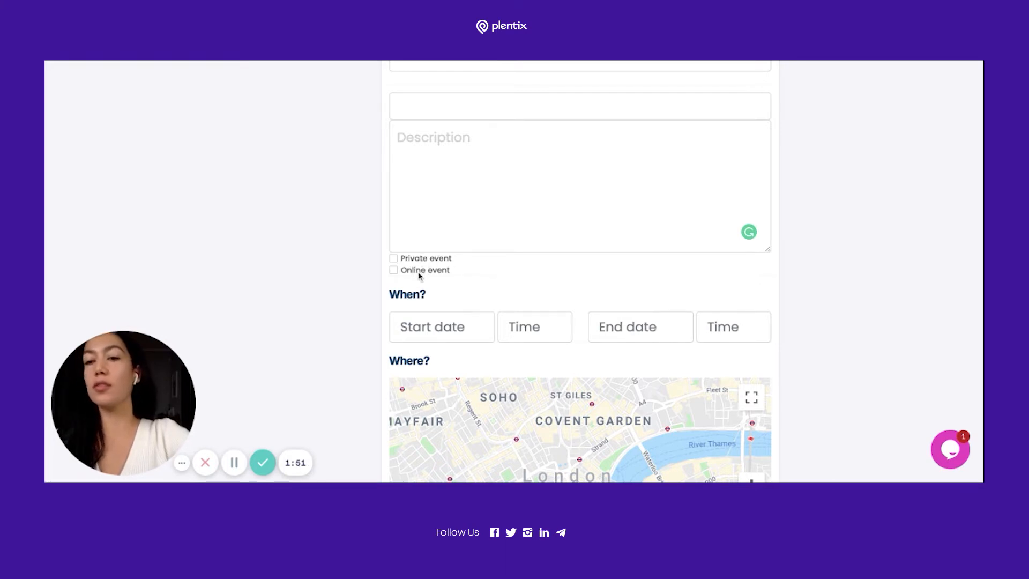
{"action": "scroll", "coordinate": [343, 276], "scroll_direction": "down", "scroll_amount": 3}
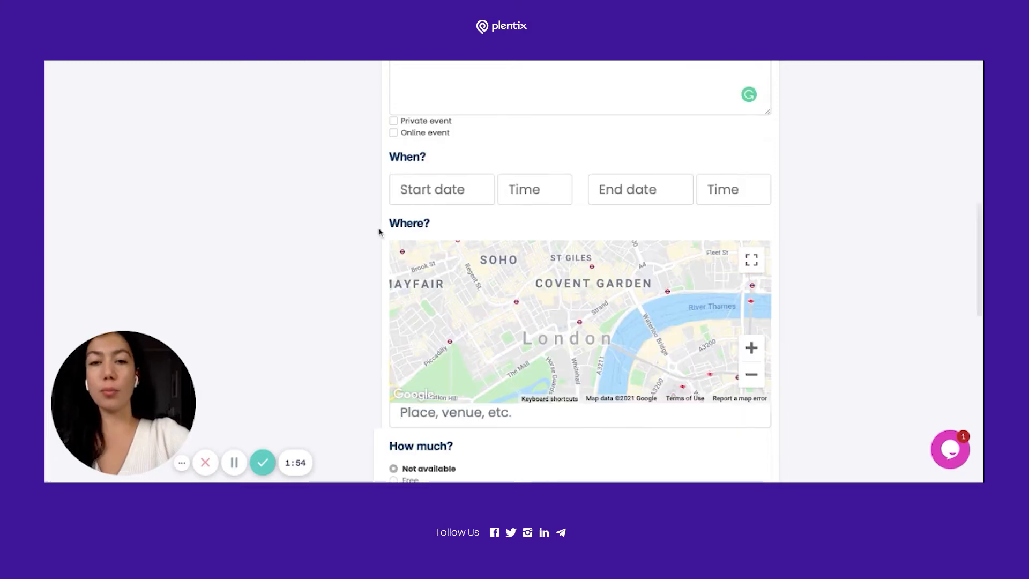
{"action": "left_click", "coordinate": [430, 196]}
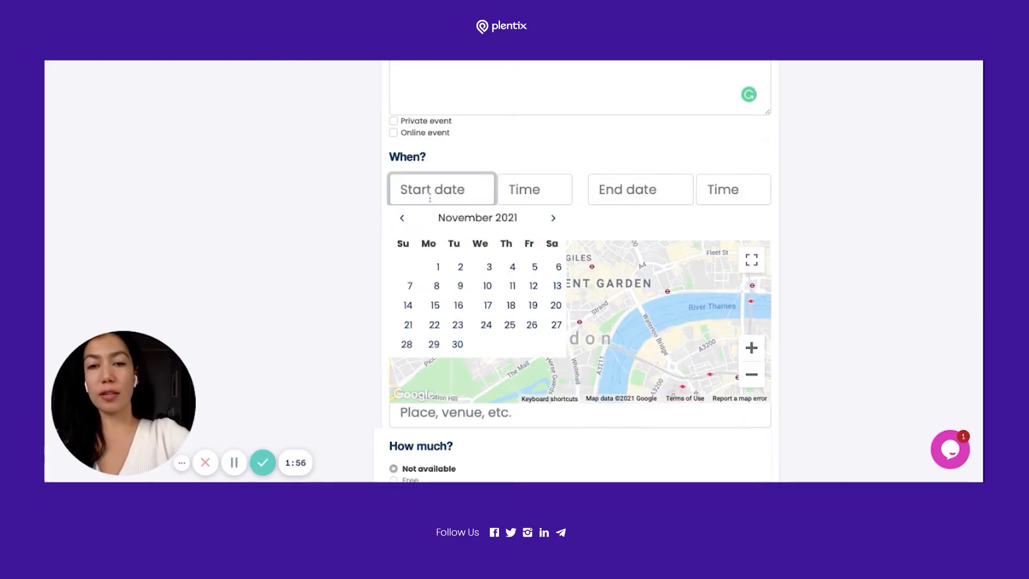
{"action": "left_click", "coordinate": [512, 286]}
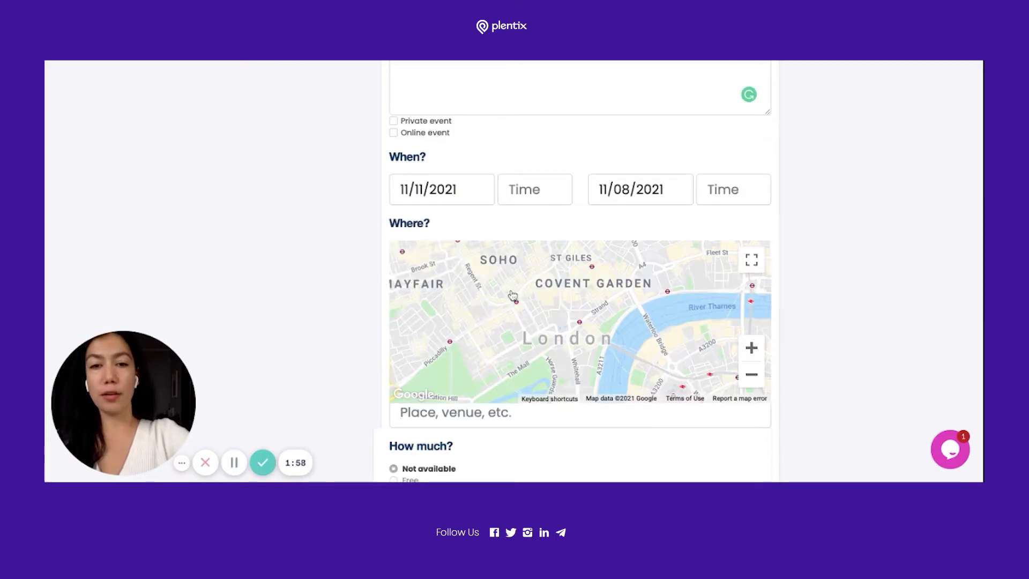
{"action": "left_click", "coordinate": [525, 187]}
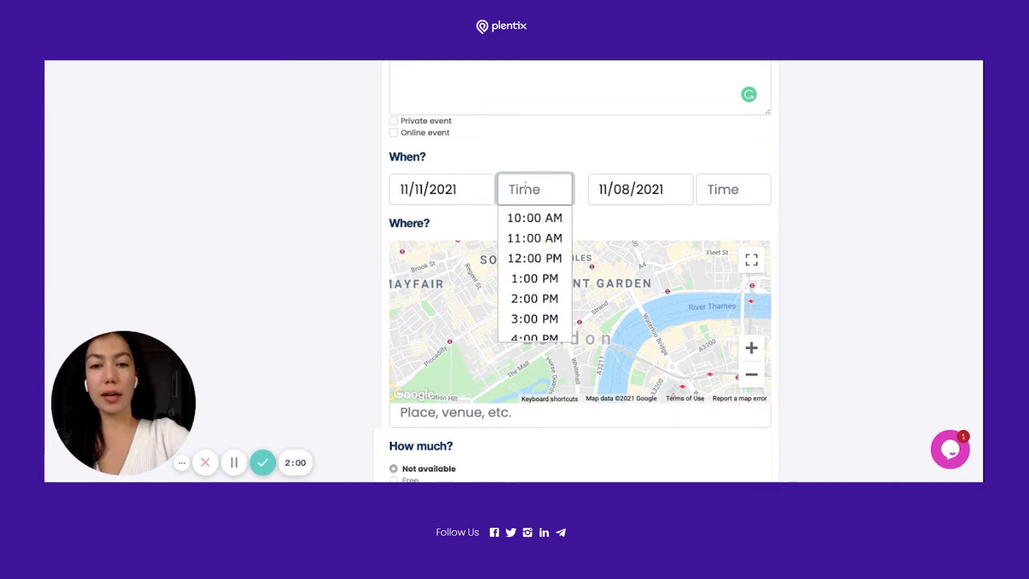
{"action": "scroll", "coordinate": [532, 294], "scroll_direction": "down", "scroll_amount": 3}
{"action": "left_click", "coordinate": [532, 293]}
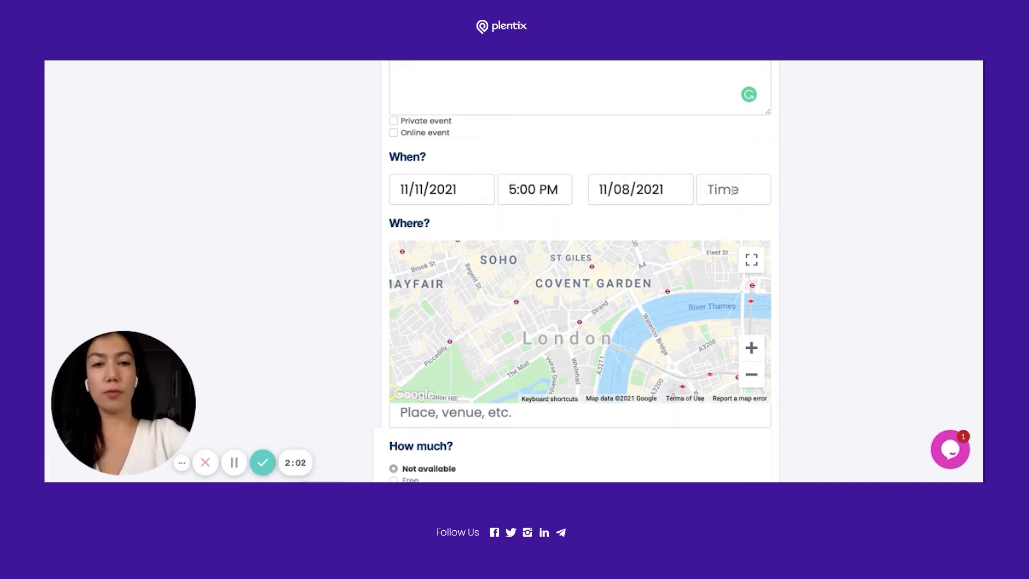
Step: Set the event's end time to 8:00 PM
{"action": "left_click", "coordinate": [733, 190]}
{"action": "scroll", "coordinate": [720, 263], "scroll_direction": "down", "scroll_amount": 2}
{"action": "left_click", "coordinate": [717, 300]}
Step: Search for "My venue" as the event location and choose the suggested My Party Venue
{"action": "scroll", "coordinate": [594, 148], "scroll_direction": "down", "scroll_amount": 2}
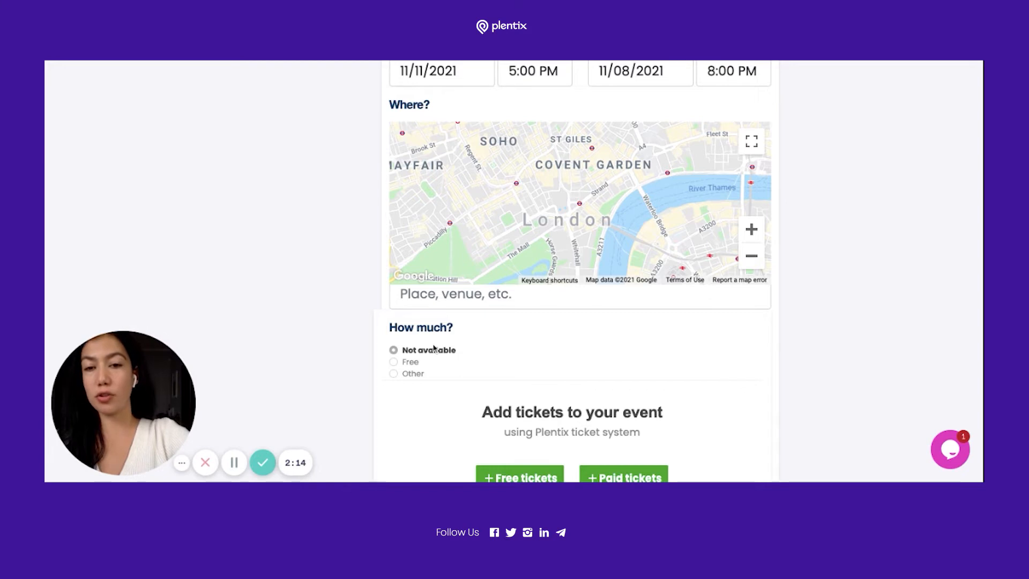
{"action": "left_click", "coordinate": [421, 294]}
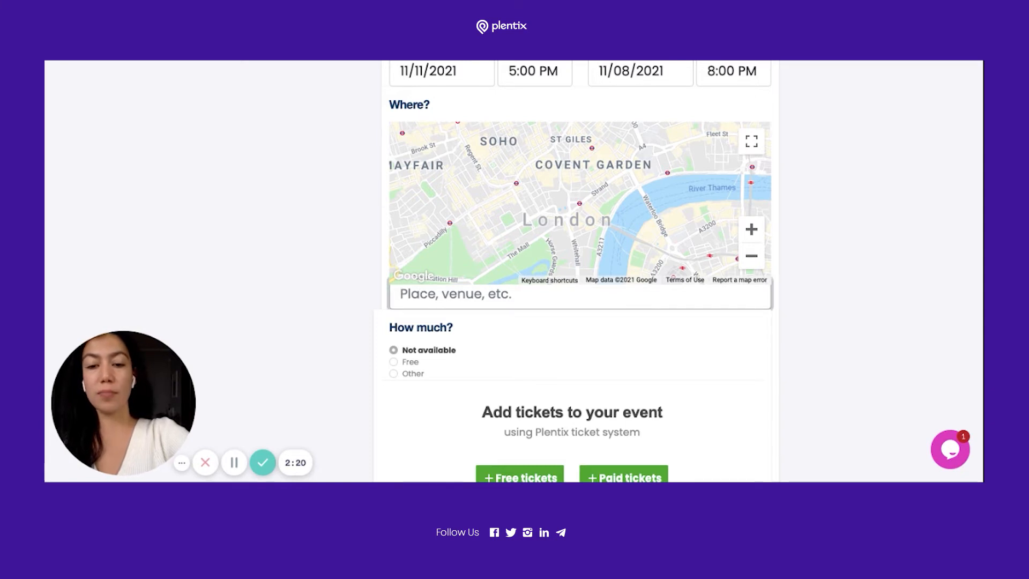
{"action": "type", "text": "My"}
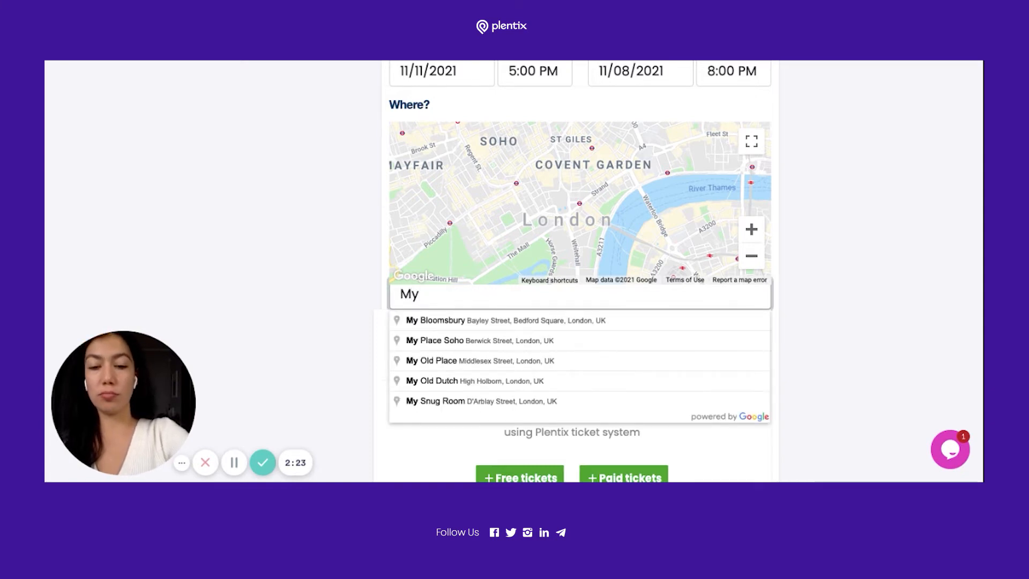
{"action": "type", "text": " venue"}
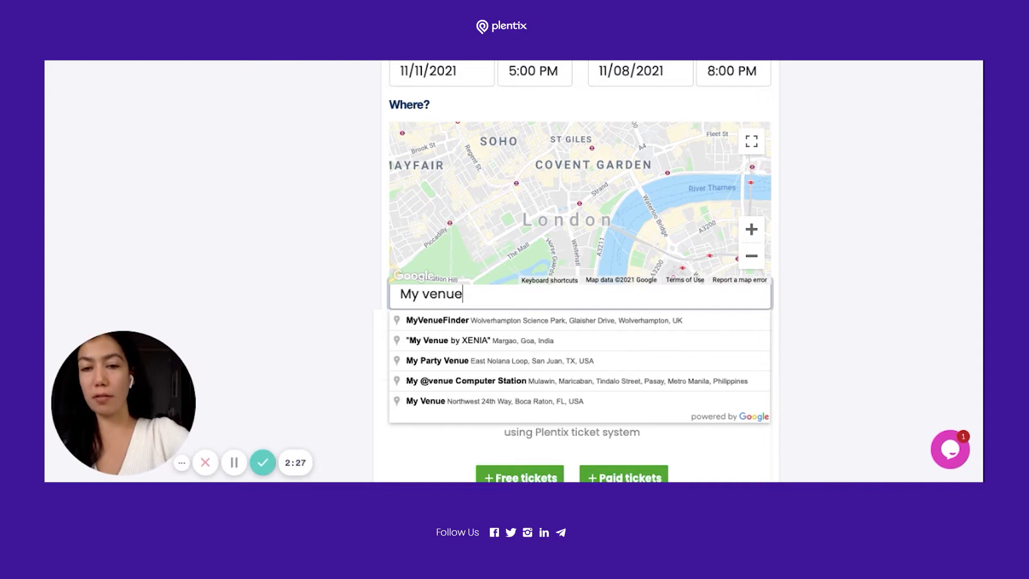
{"action": "left_click", "coordinate": [427, 360]}
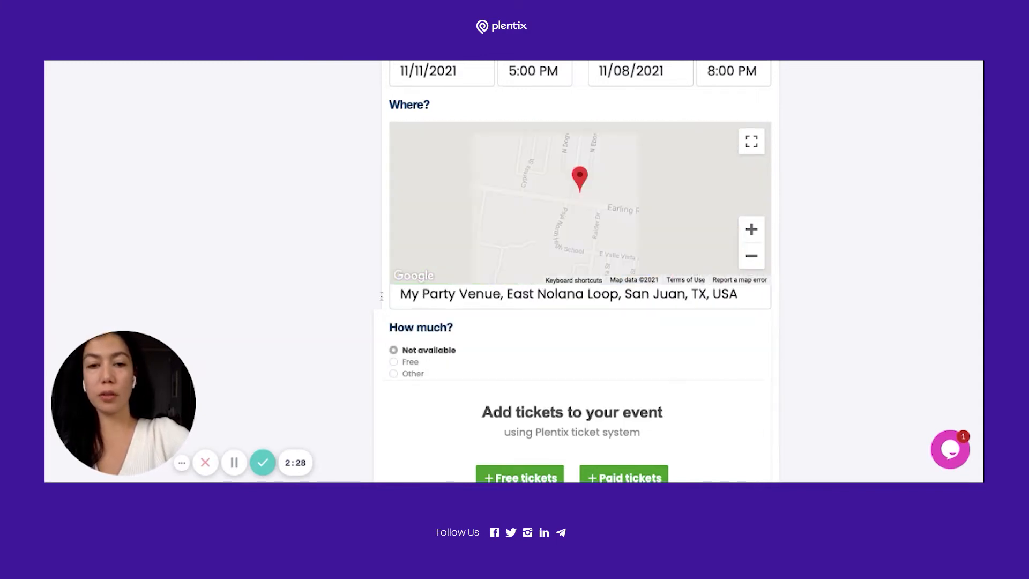
Step: Mark the event's price as Free and add a free ticket category to it
{"action": "scroll", "coordinate": [518, 341], "scroll_direction": "down", "scroll_amount": 1}
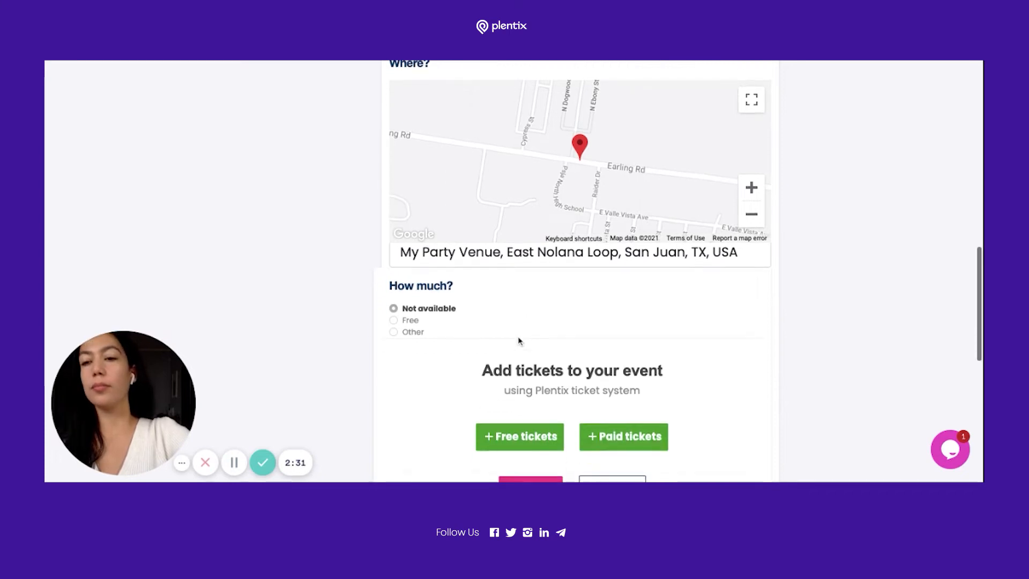
{"action": "scroll", "coordinate": [425, 356], "scroll_direction": "down", "scroll_amount": 2}
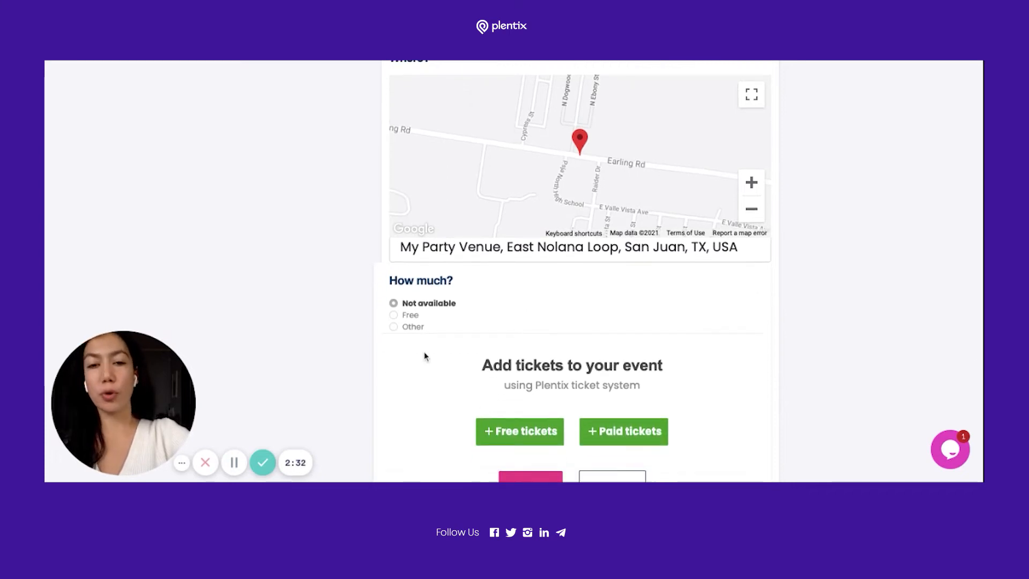
{"action": "scroll", "coordinate": [424, 356], "scroll_direction": "down", "scroll_amount": 1}
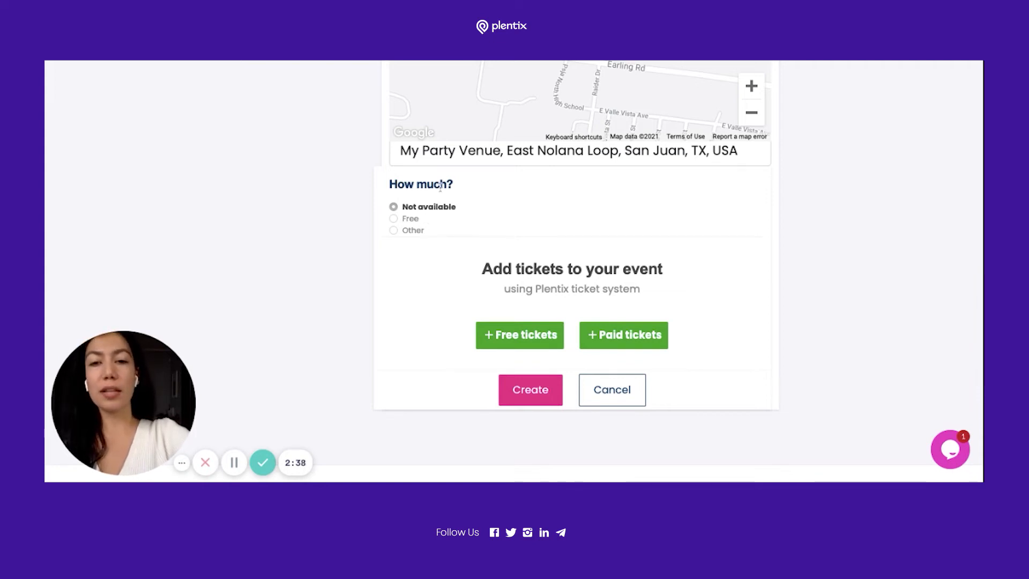
{"action": "left_click", "coordinate": [407, 219]}
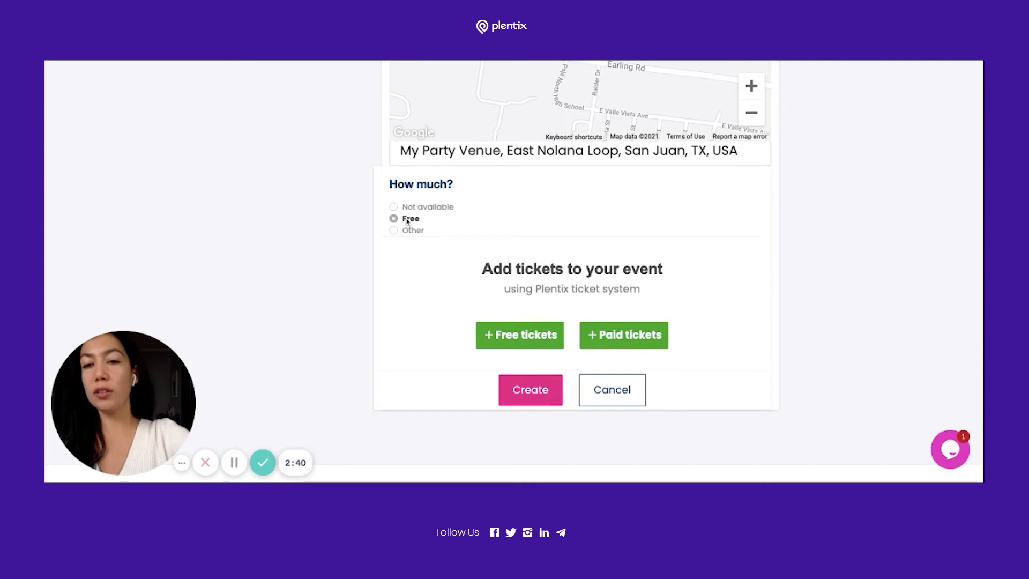
{"action": "scroll", "coordinate": [436, 264], "scroll_direction": "down", "scroll_amount": 1}
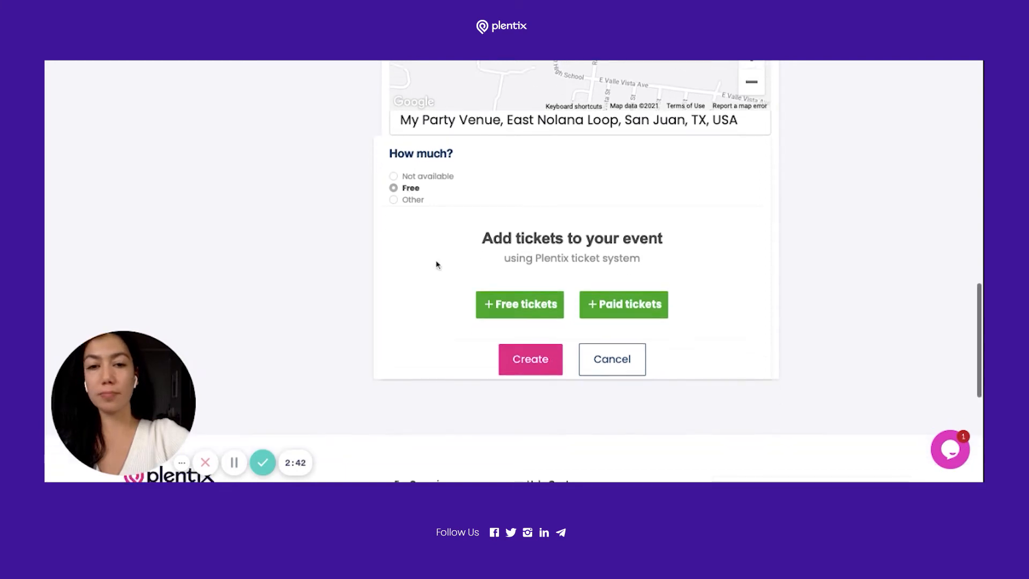
{"action": "left_click", "coordinate": [522, 305]}
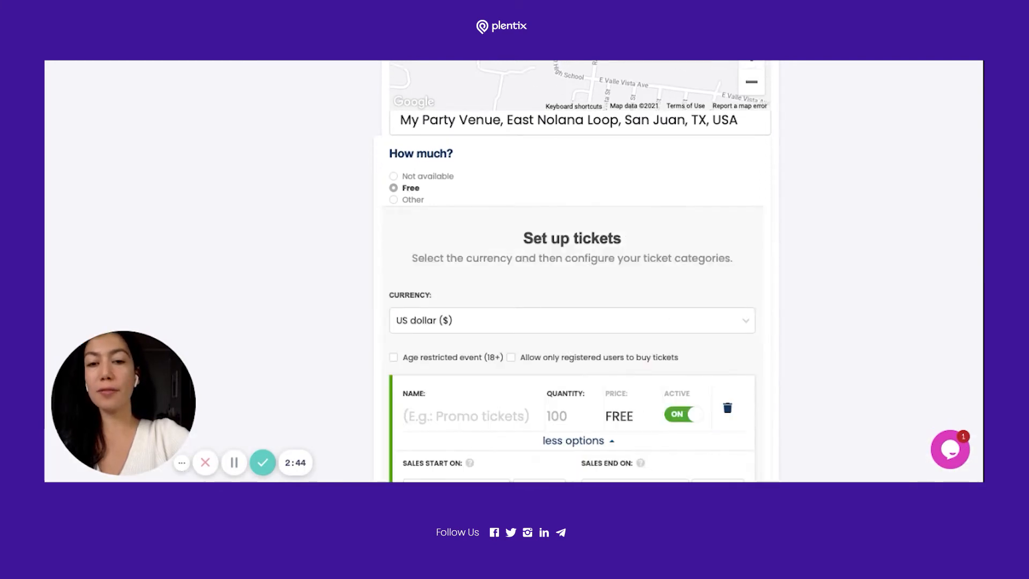
Step: Set the ticket currency to Pound sterling (£)
{"action": "scroll", "coordinate": [385, 294], "scroll_direction": "down", "scroll_amount": 3}
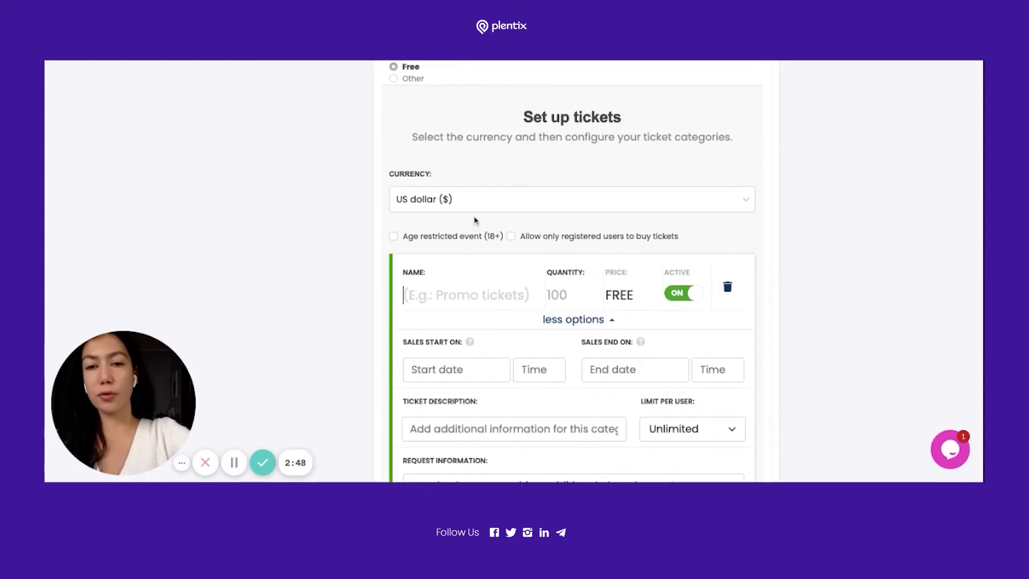
{"action": "left_click", "coordinate": [464, 196]}
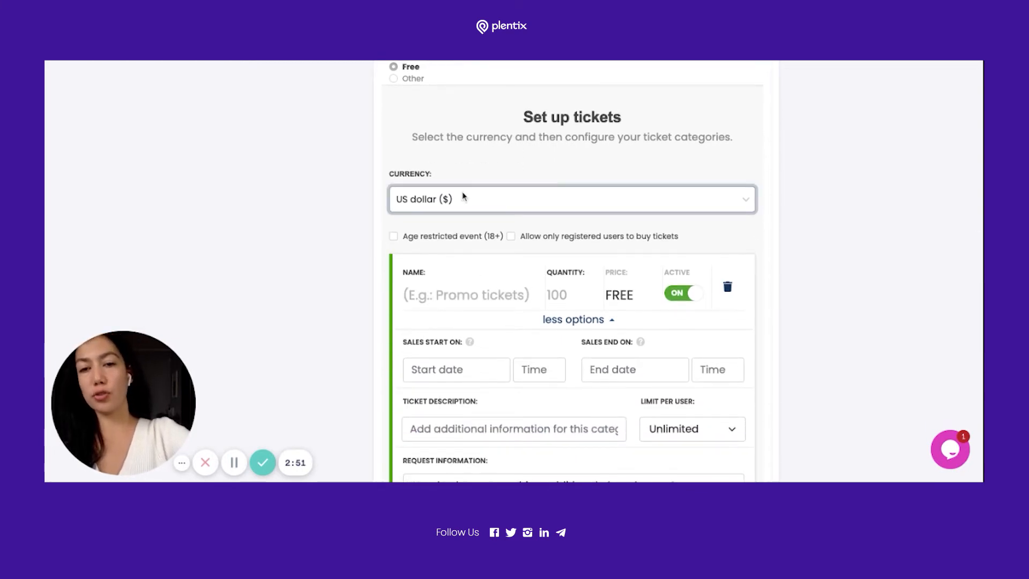
{"action": "left_click", "coordinate": [464, 218]}
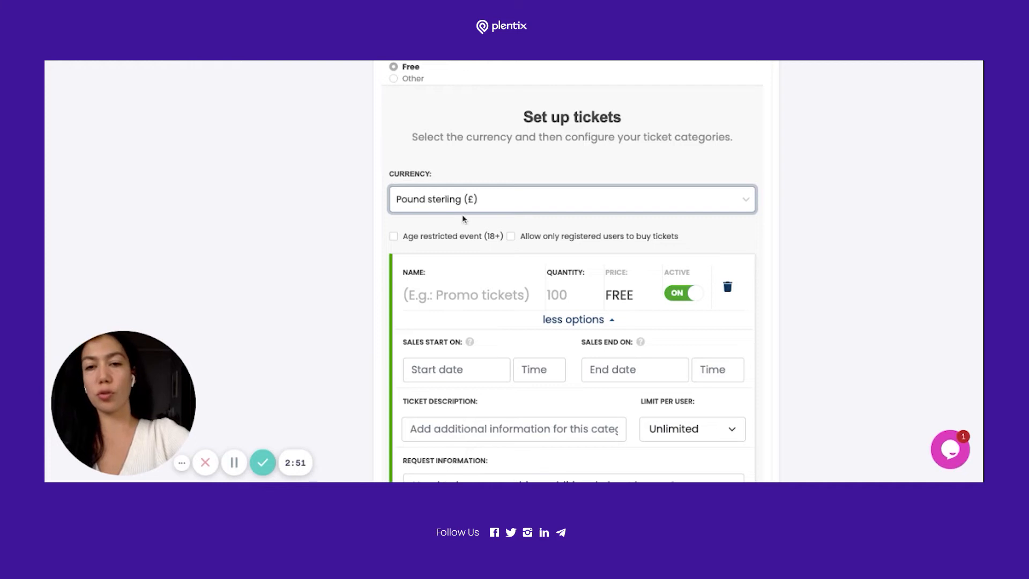
{"action": "left_click", "coordinate": [371, 231]}
Step: Name the free ticket category "Exhibition tickets" and set its quantity to 500
{"action": "scroll", "coordinate": [374, 230], "scroll_direction": "down", "scroll_amount": 1}
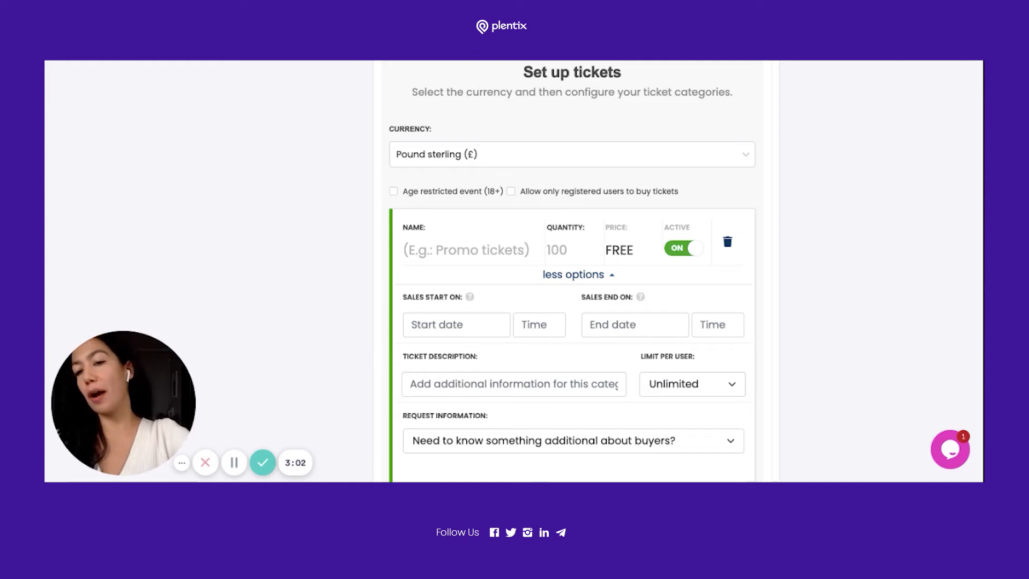
{"action": "scroll", "coordinate": [412, 235], "scroll_direction": "down", "scroll_amount": 1}
{"action": "left_click", "coordinate": [465, 198]}
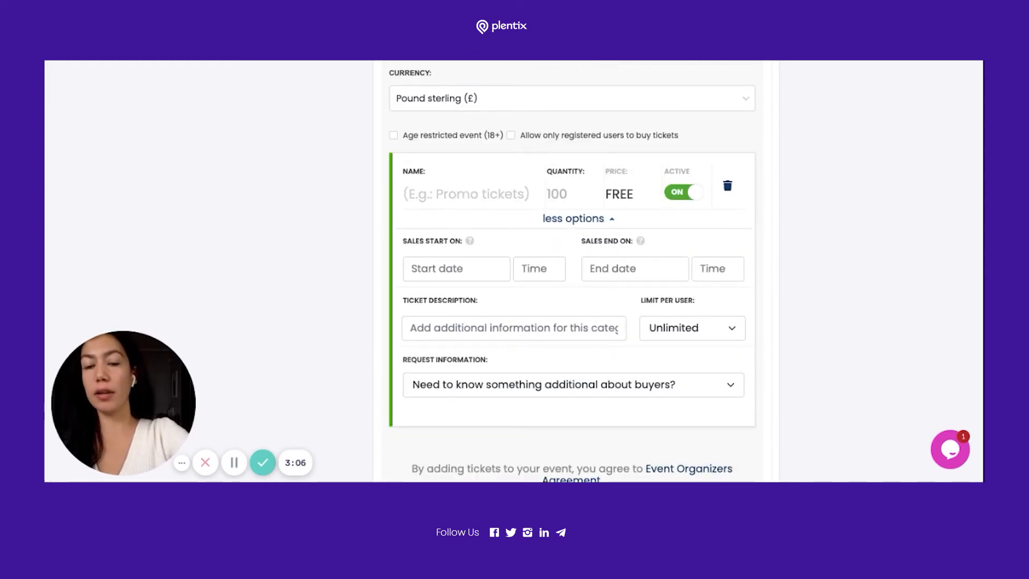
{"action": "type", "text": "E"}
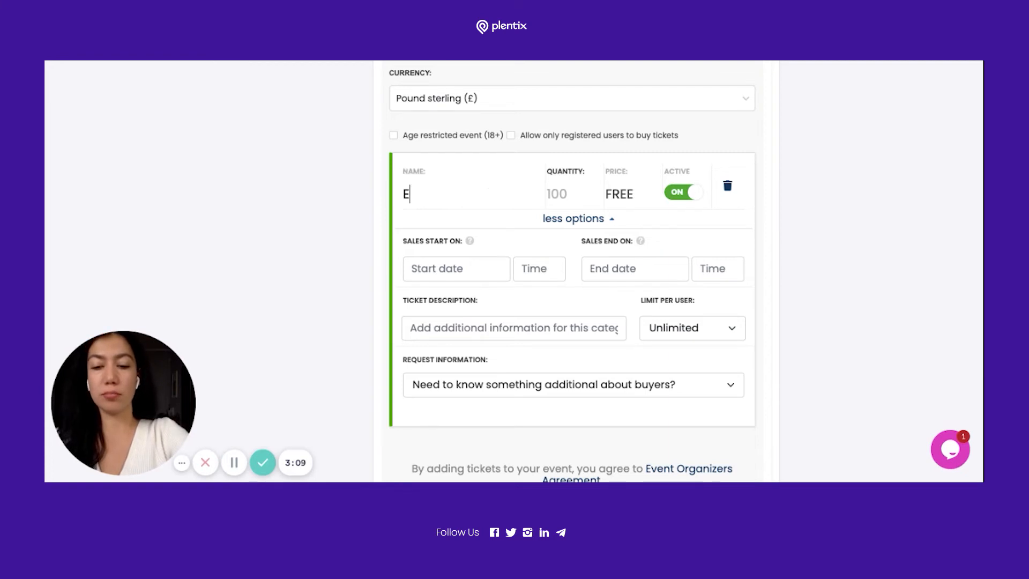
{"action": "type", "text": "xhibition tickets"}
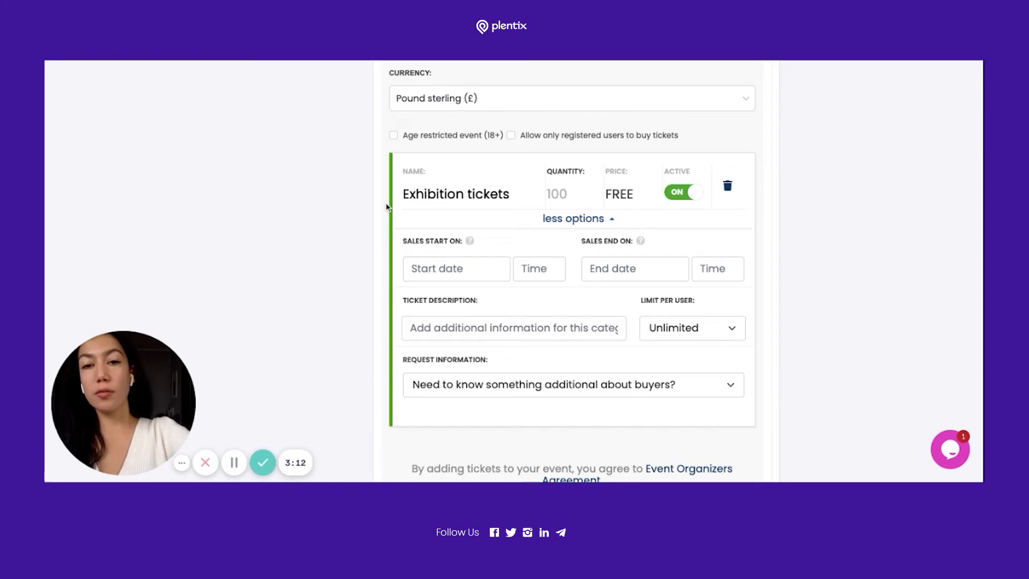
{"action": "scroll", "coordinate": [565, 171], "scroll_direction": "down", "scroll_amount": 1}
{"action": "left_click", "coordinate": [557, 156]}
{"action": "type", "text": "500"}
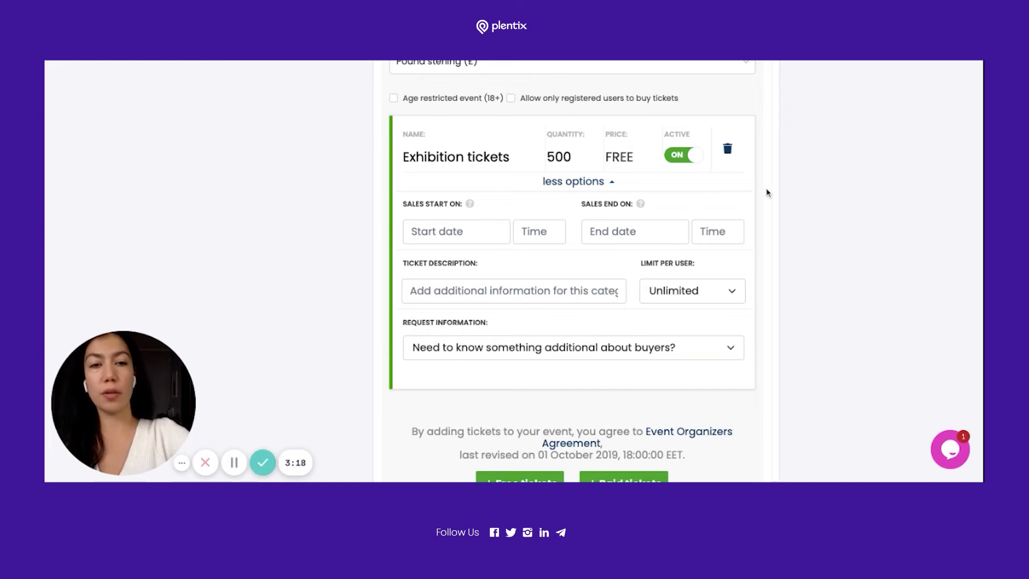
Step: Switch the Exhibition tickets category to inactive and back to active
{"action": "left_click", "coordinate": [680, 158]}
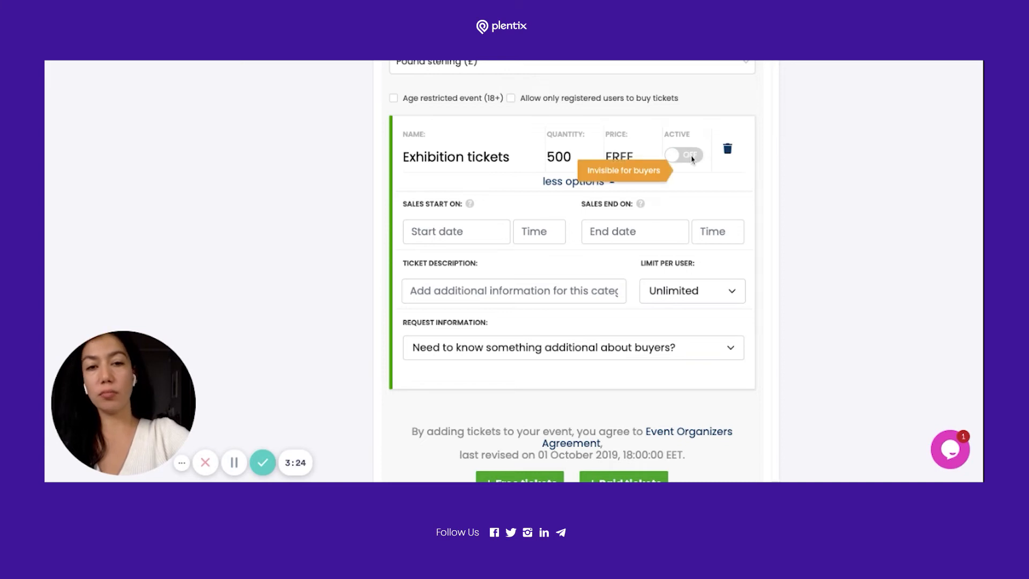
{"action": "left_click", "coordinate": [688, 158]}
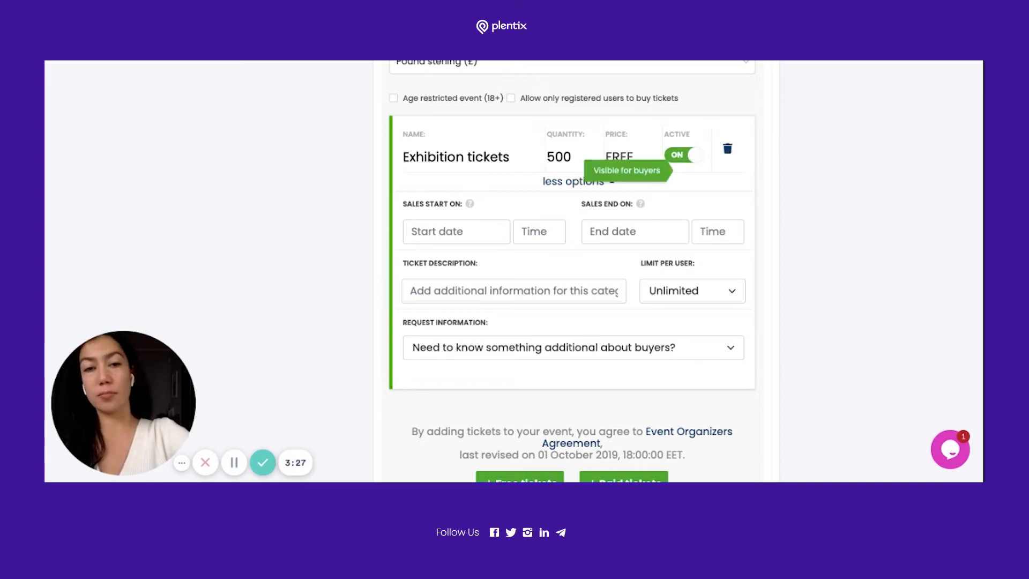
Step: Set the Exhibition tickets sales period to start on 11/09/2021 and end on 11/11/2021
{"action": "scroll", "coordinate": [600, 202], "scroll_direction": "down", "scroll_amount": 2}
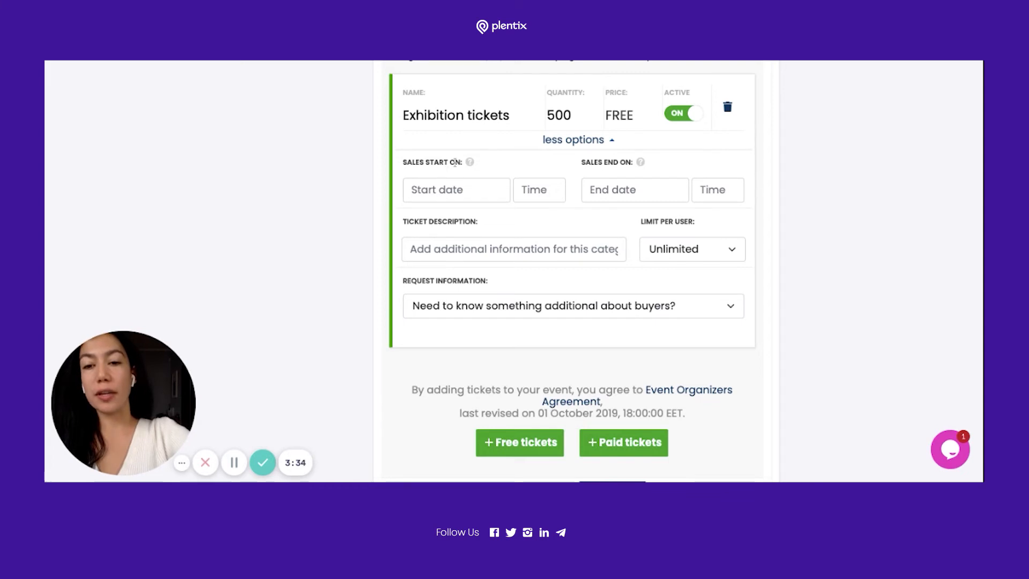
{"action": "left_click_drag", "start_coordinate": [465, 163], "coordinate": [402, 163]}
{"action": "left_click", "coordinate": [413, 162]}
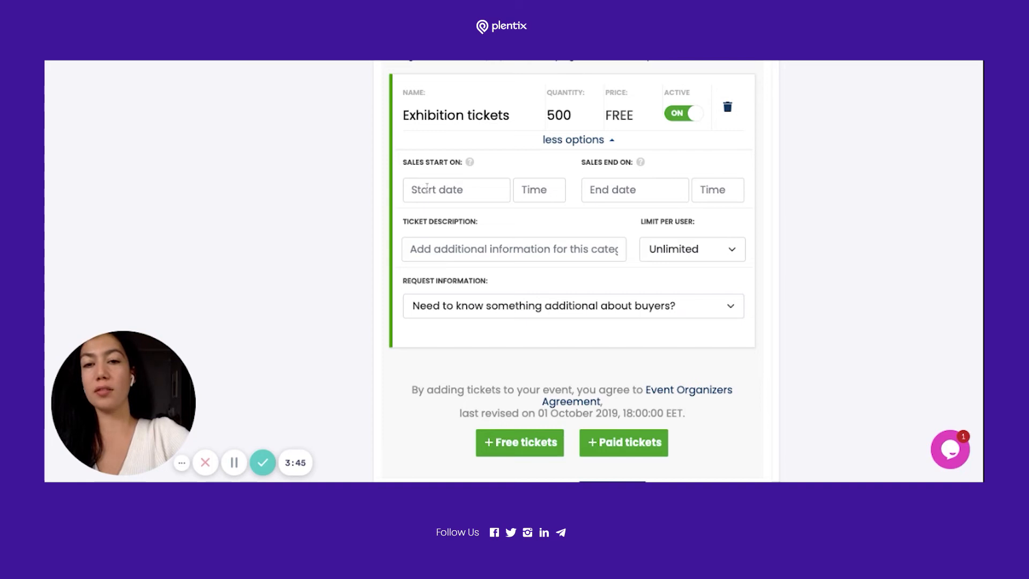
{"action": "left_click", "coordinate": [427, 186]}
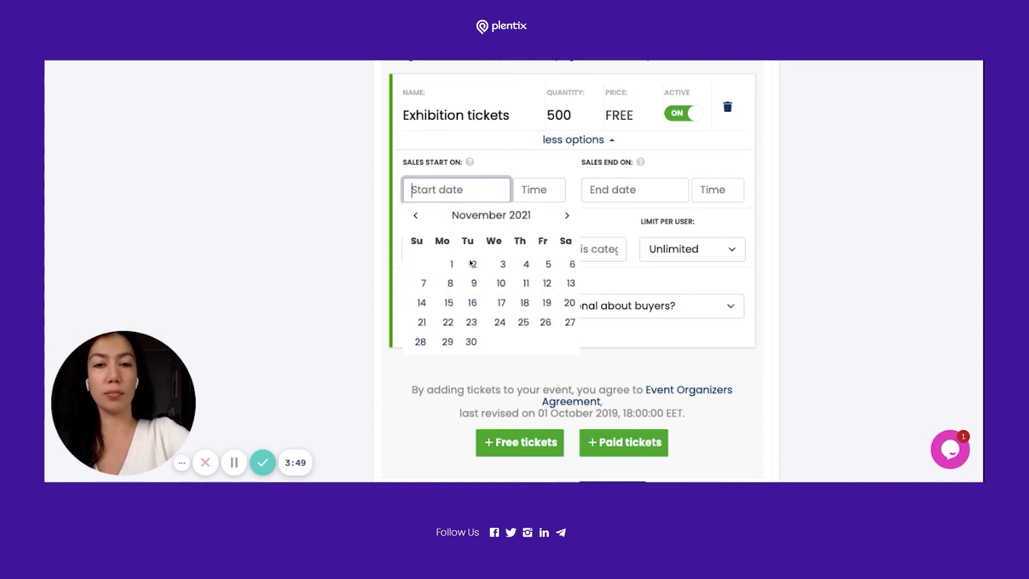
{"action": "left_click", "coordinate": [476, 284]}
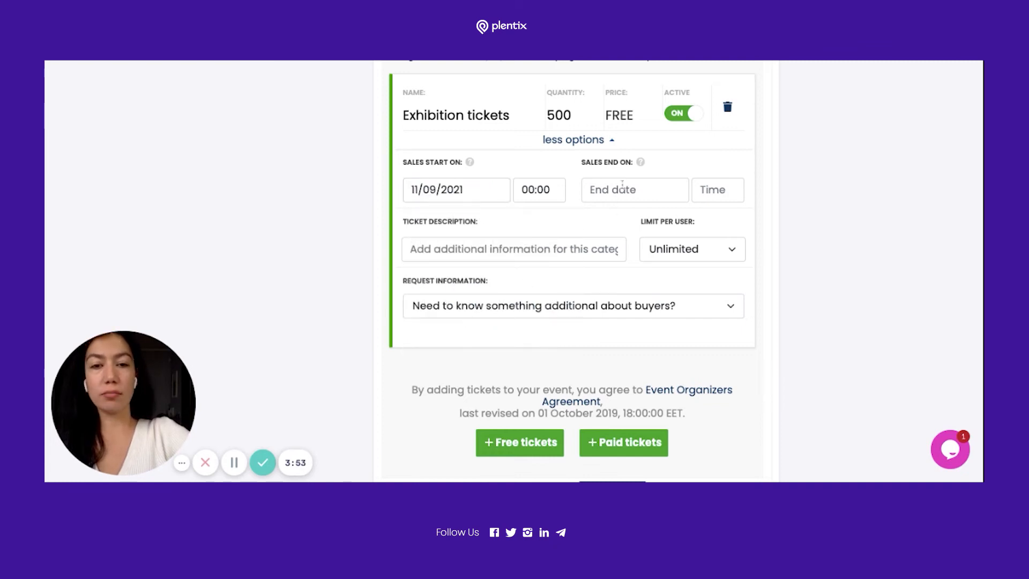
{"action": "left_click", "coordinate": [622, 189]}
{"action": "left_click", "coordinate": [704, 287]}
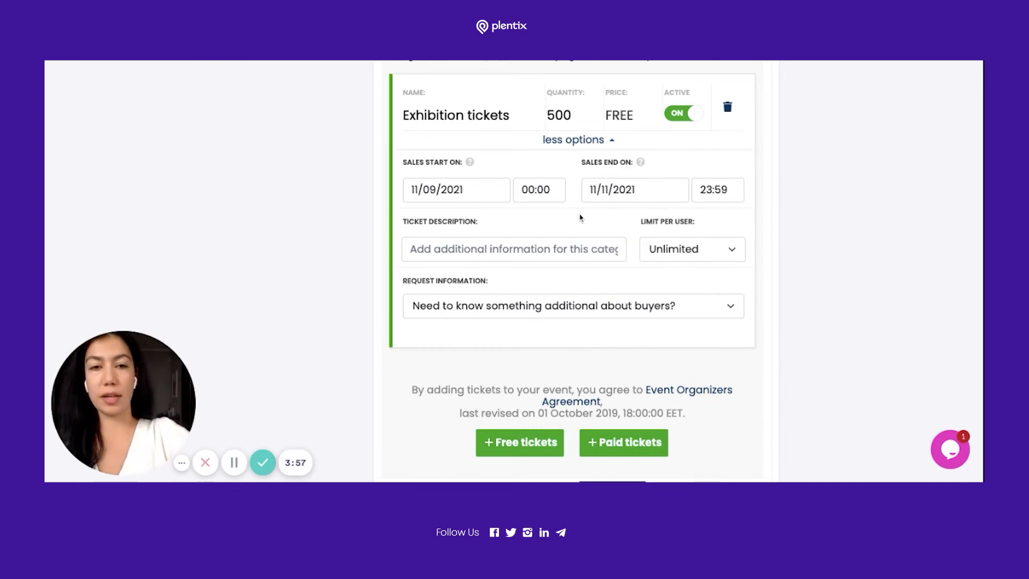
Step: Examine the limit-per-user choices and the options for requesting additional buyer information for the ticket category
{"action": "scroll", "coordinate": [579, 217], "scroll_direction": "down", "scroll_amount": 2}
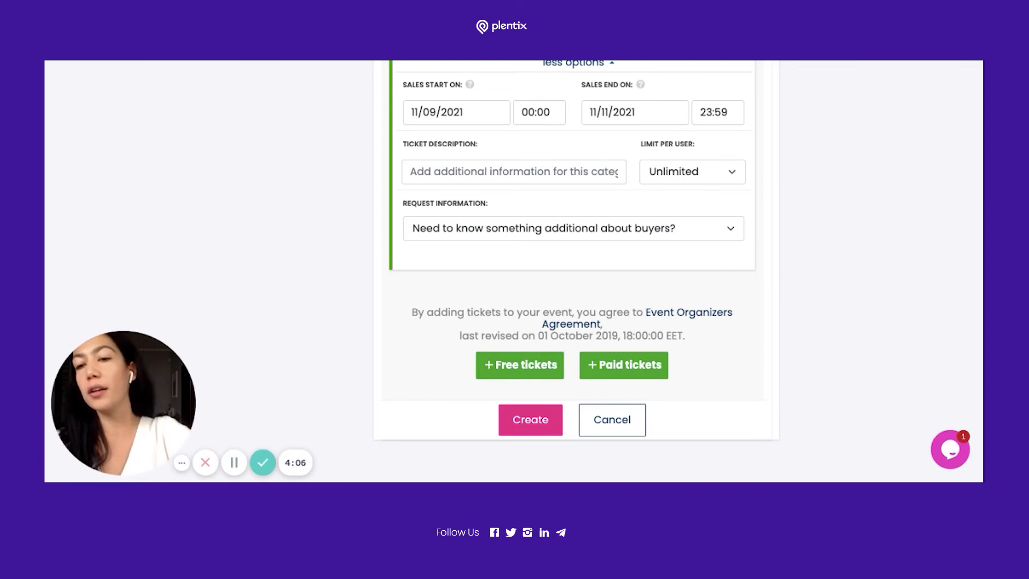
{"action": "left_click", "coordinate": [671, 168]}
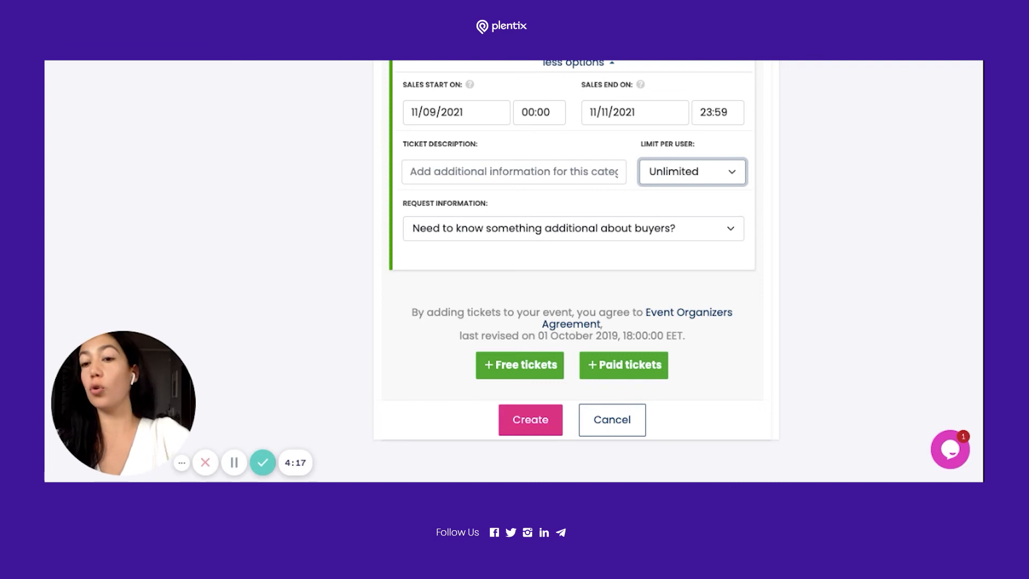
{"action": "left_click", "coordinate": [574, 228]}
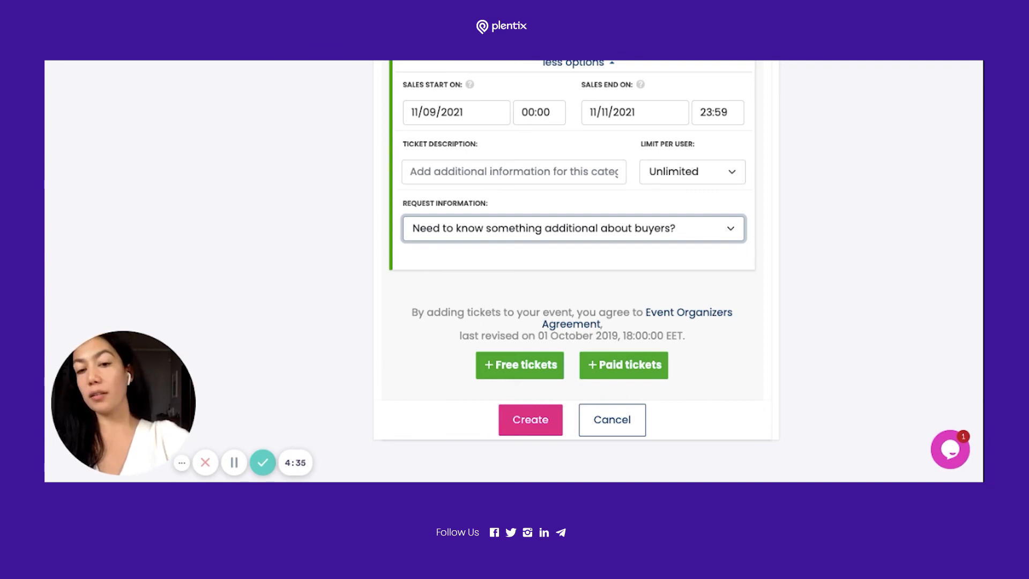
Step: Try to create the event with the entered details, and go to its description field
{"action": "scroll", "coordinate": [363, 327], "scroll_direction": "down", "scroll_amount": 1}
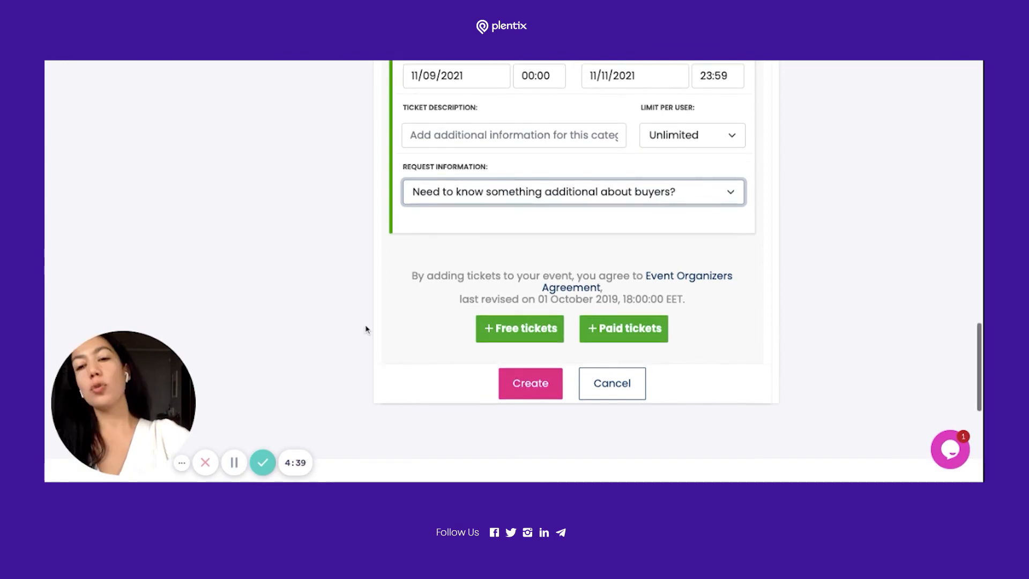
{"action": "left_click", "coordinate": [528, 379]}
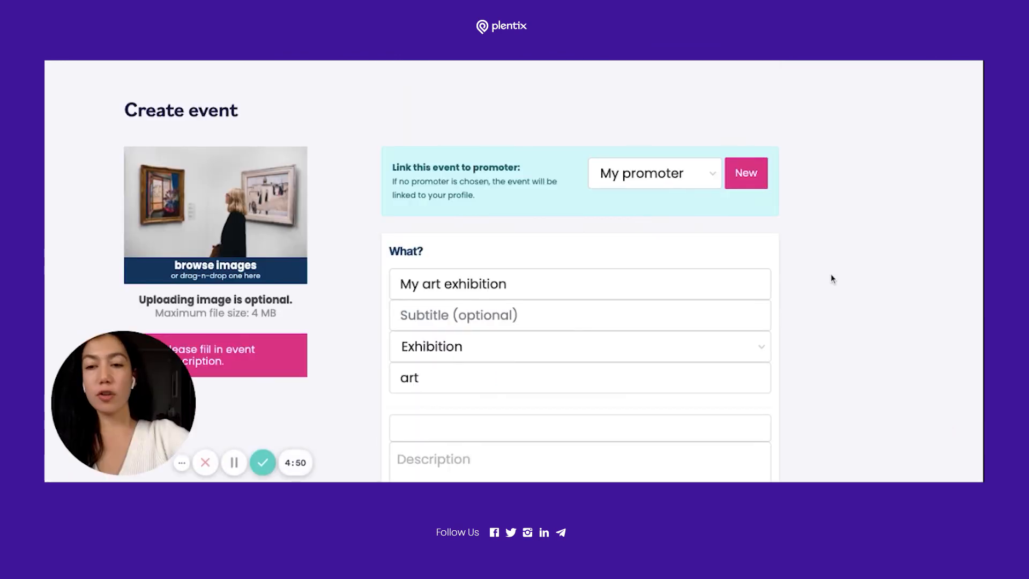
{"action": "scroll", "coordinate": [832, 279], "scroll_direction": "down", "scroll_amount": 1}
{"action": "scroll", "coordinate": [242, 265], "scroll_direction": "down", "scroll_amount": 1}
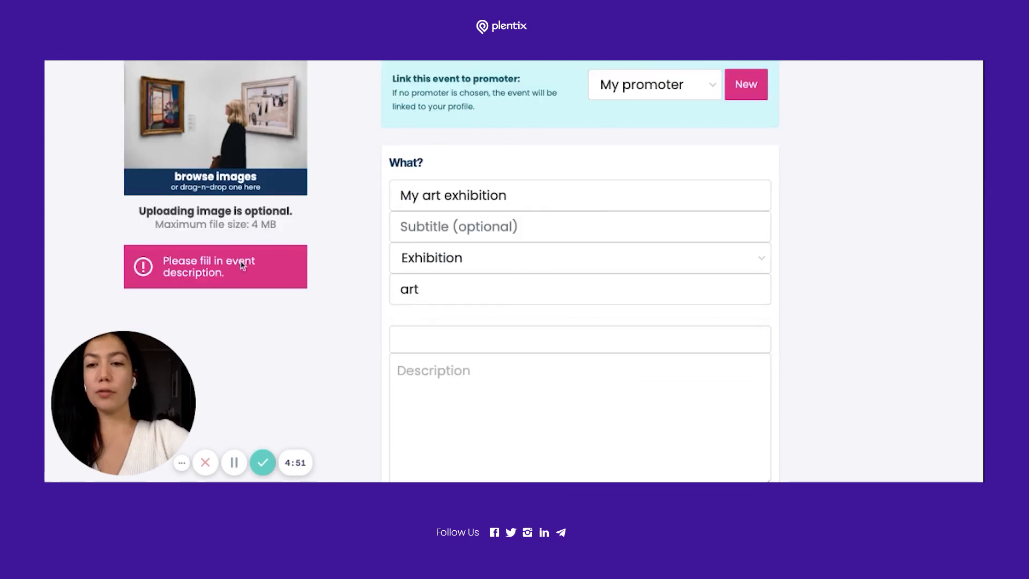
{"action": "scroll", "coordinate": [372, 295], "scroll_direction": "down", "scroll_amount": 2}
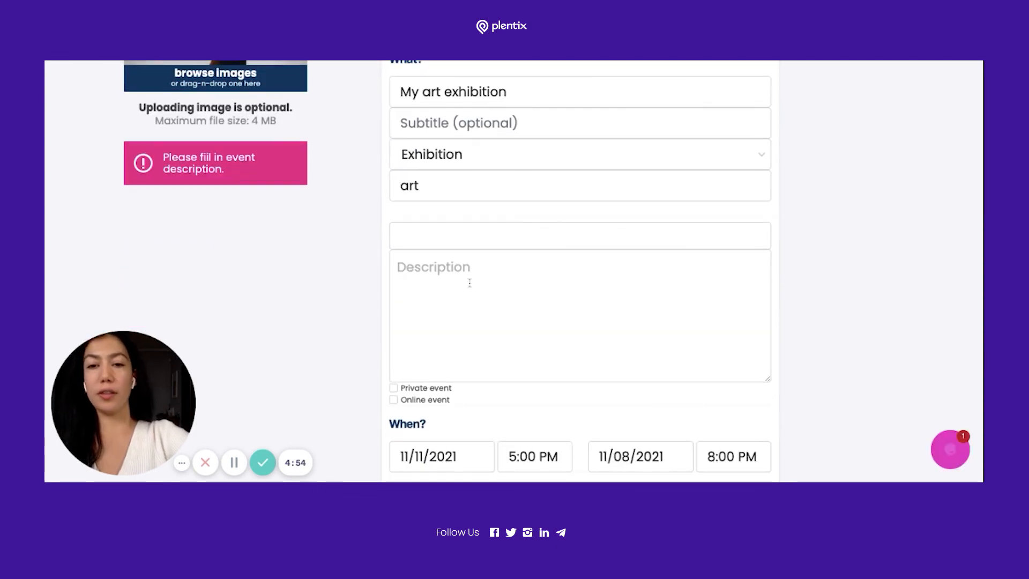